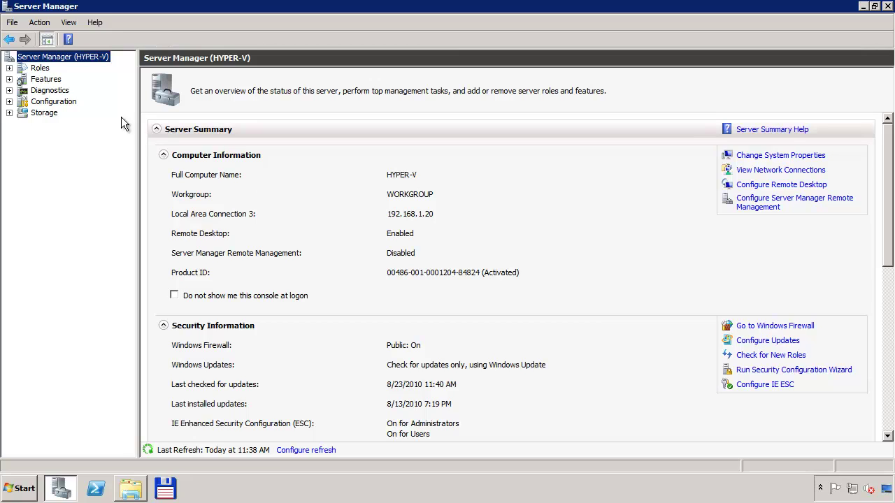
- Show the summary of the roles installed on the server
click(9, 68)
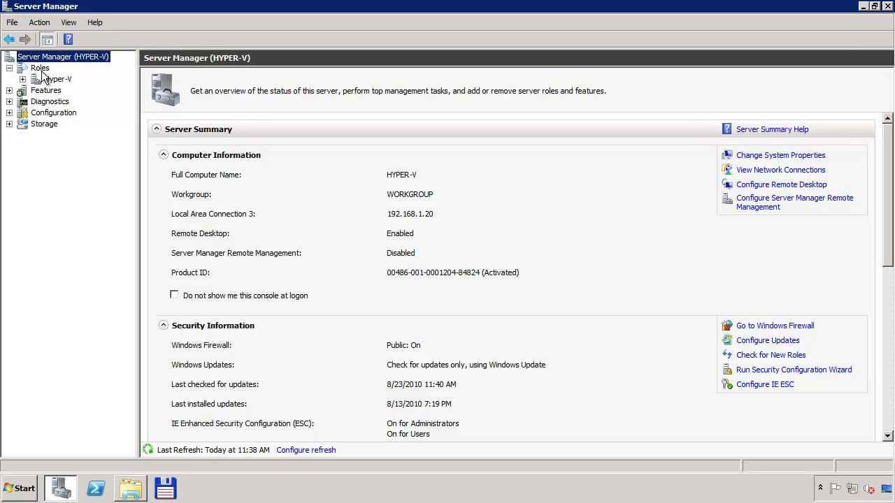
click(41, 69)
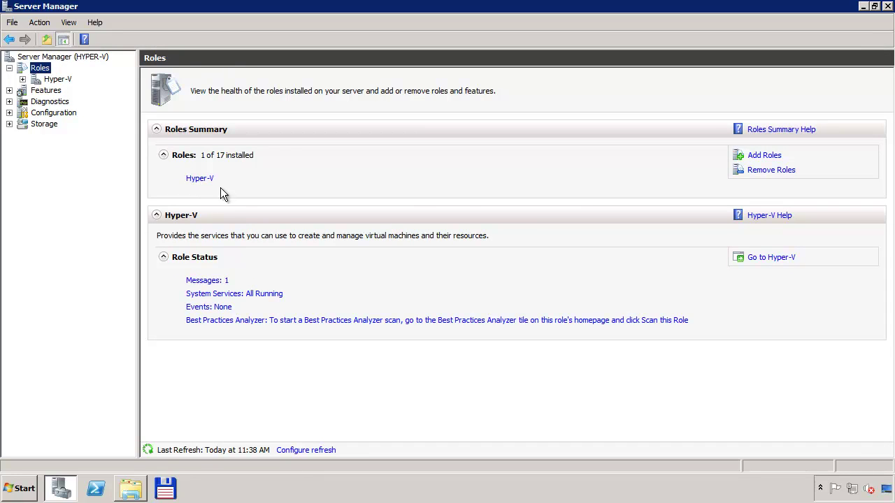
- Switch to Windows Explorer, examine the contents of drives C: and D:, and close it
click(138, 488)
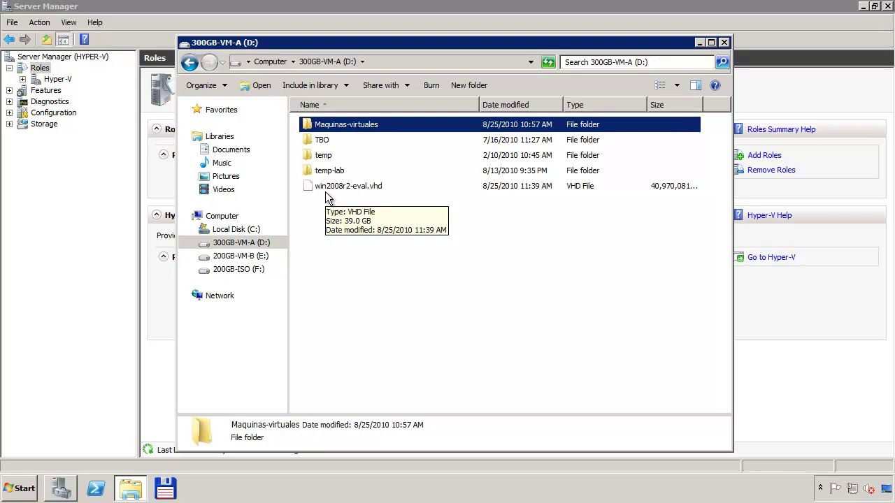
click(227, 235)
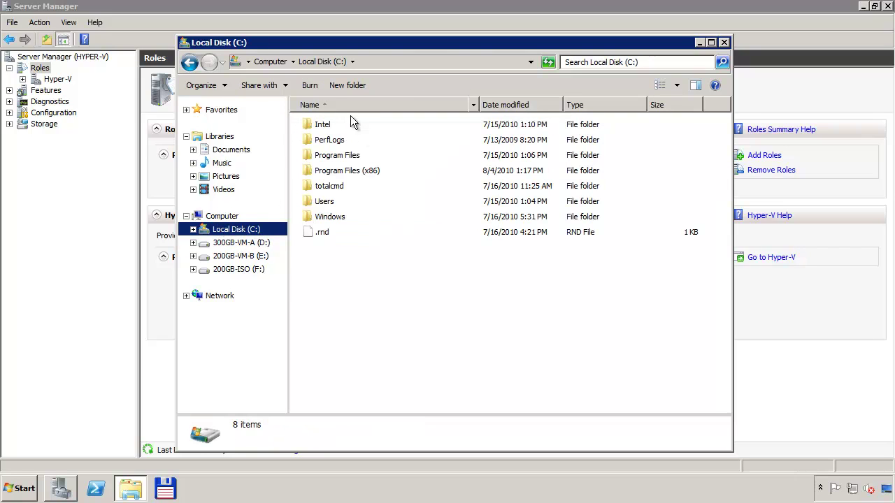
click(229, 243)
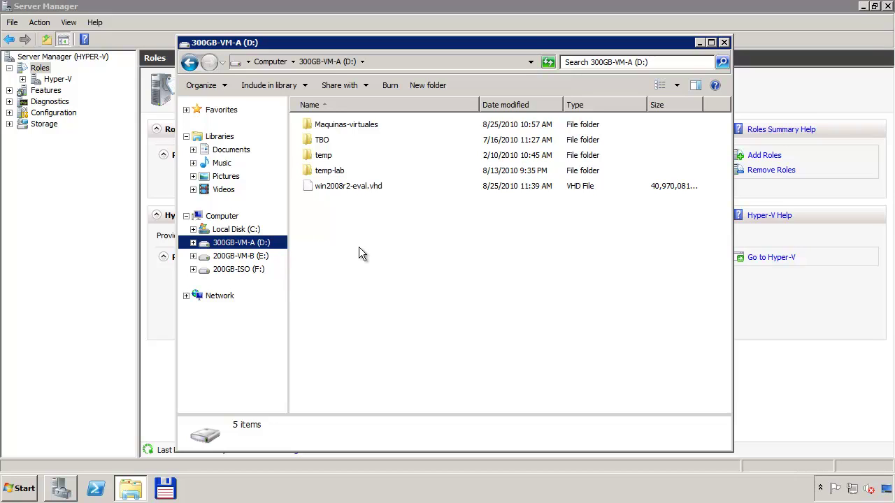
click(724, 43)
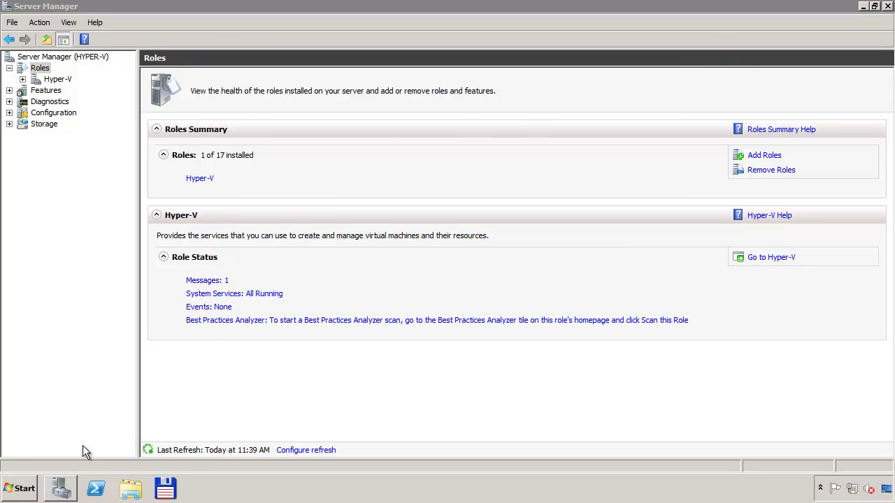
- Open the computer's Startup and Recovery settings and check which default operating systems are available
click(10, 497)
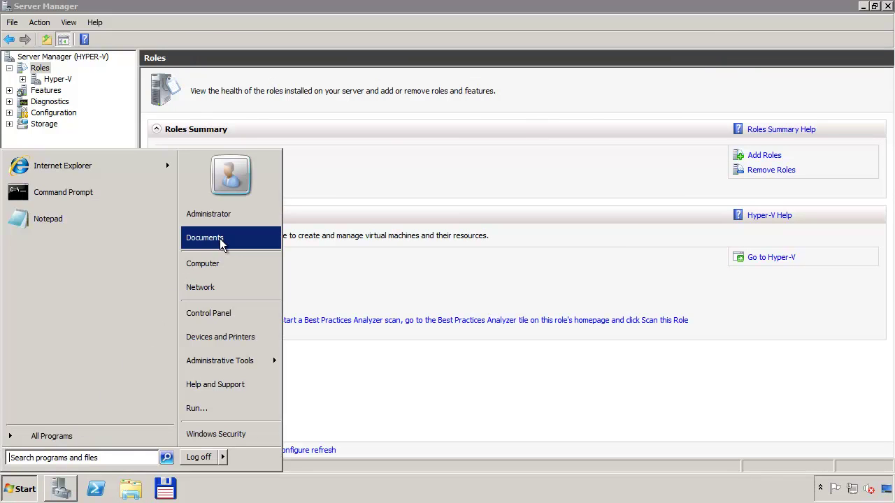
right_click(221, 265)
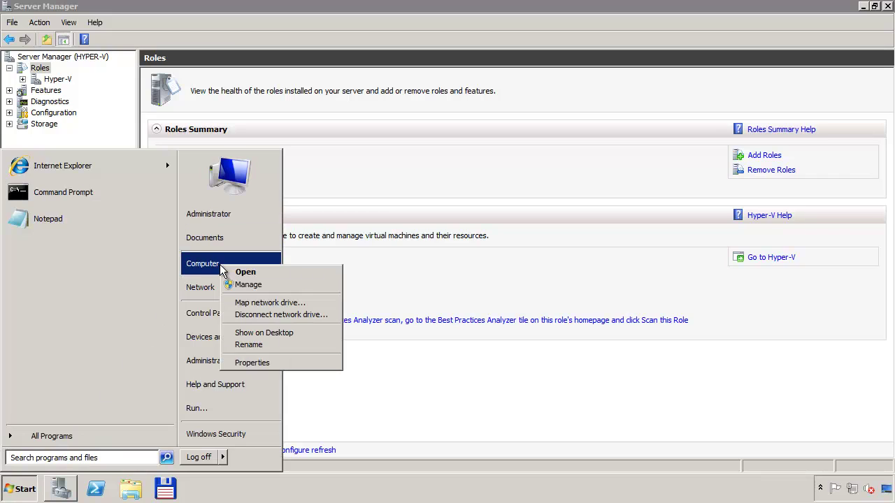
click(286, 364)
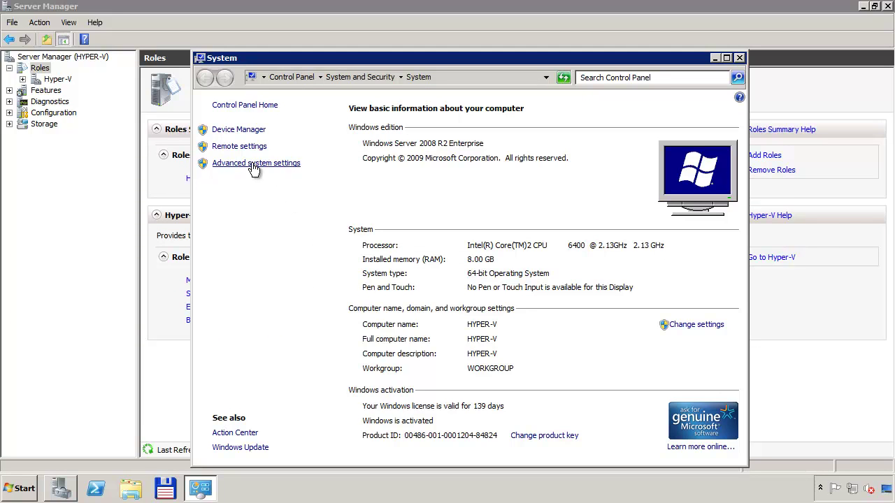
click(253, 165)
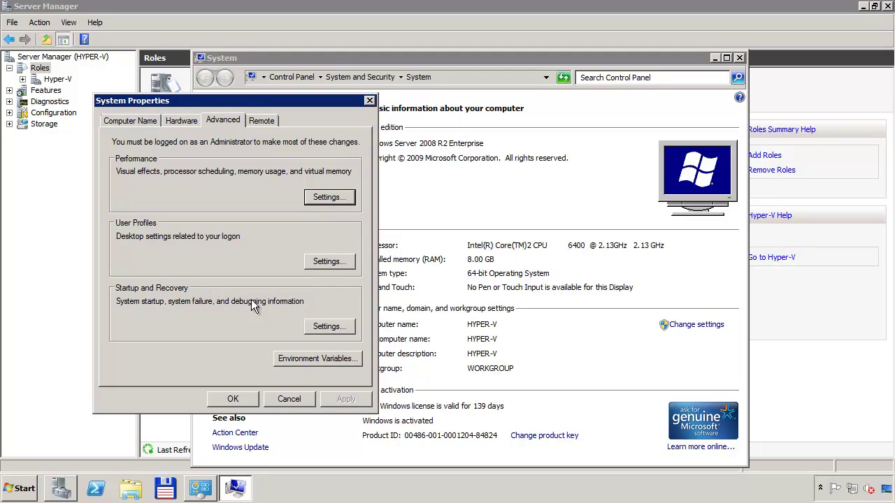
click(333, 333)
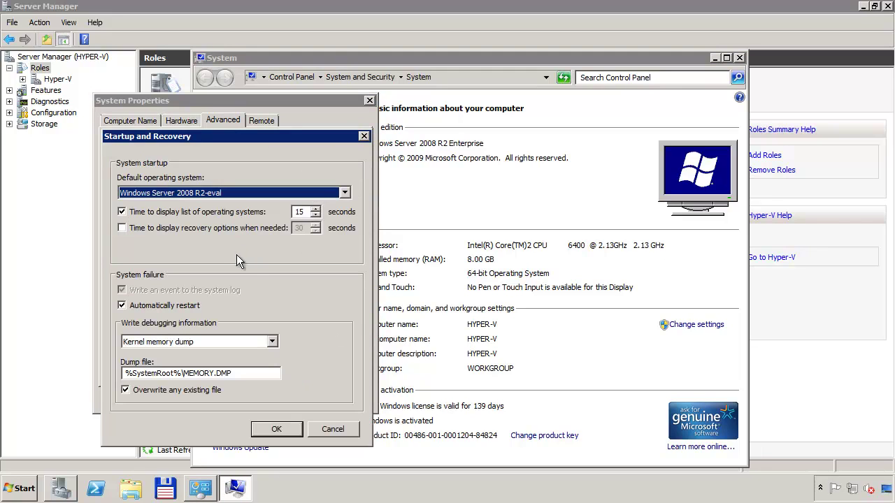
click(344, 194)
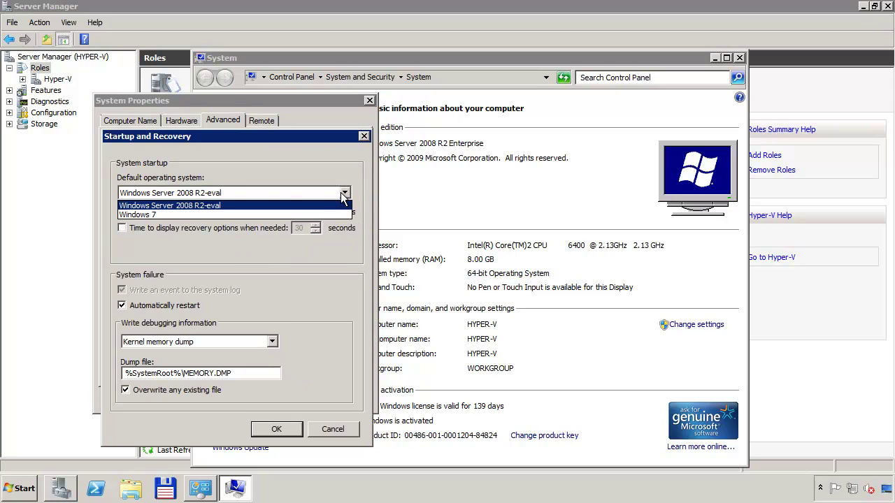
click(168, 205)
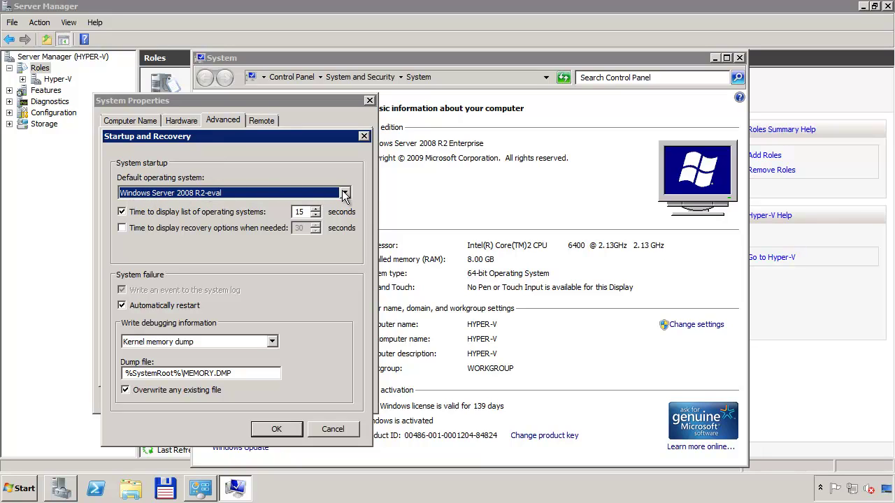
- Try Windows 7 as the default operating system, return to Windows Server 2008 R2-eval, and close the system windows without saving
click(344, 194)
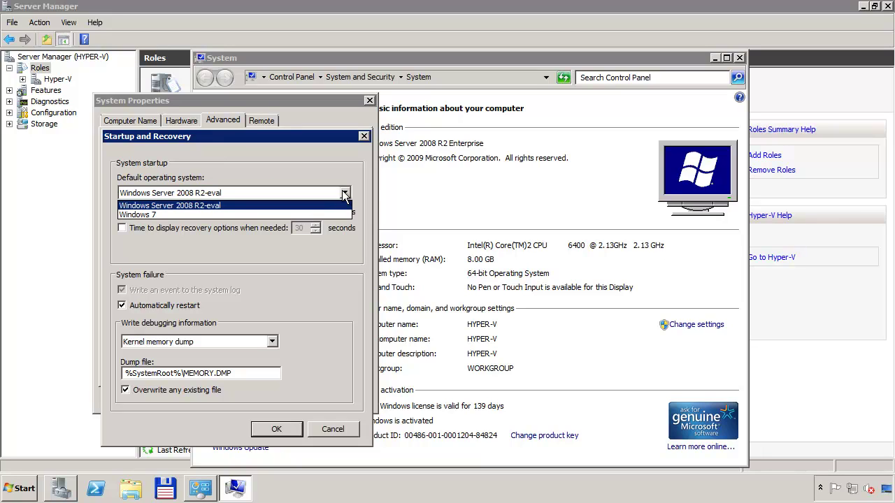
click(134, 214)
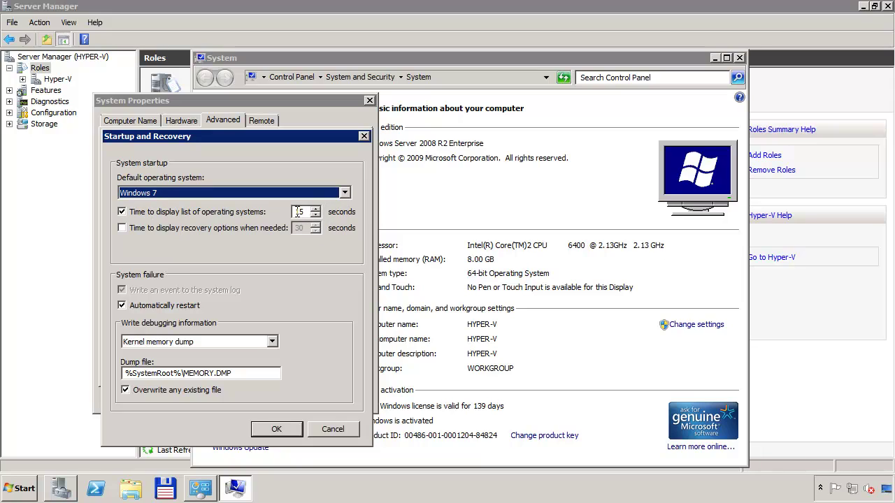
click(163, 200)
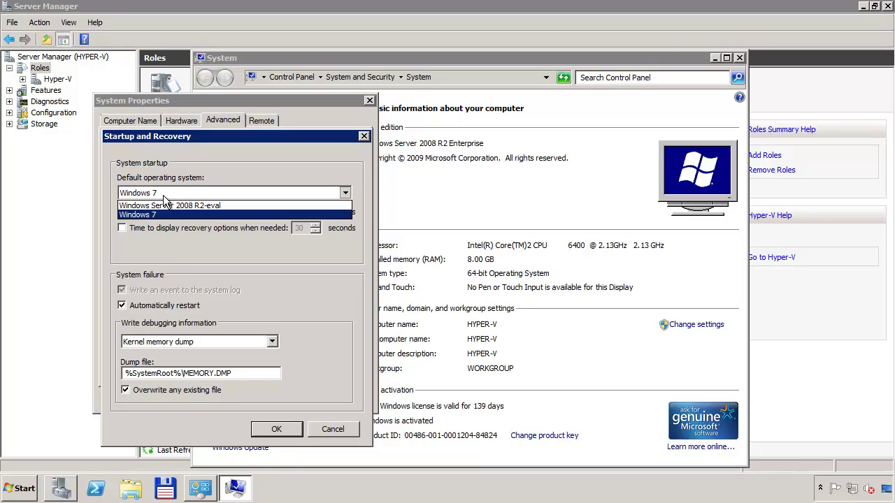
click(155, 203)
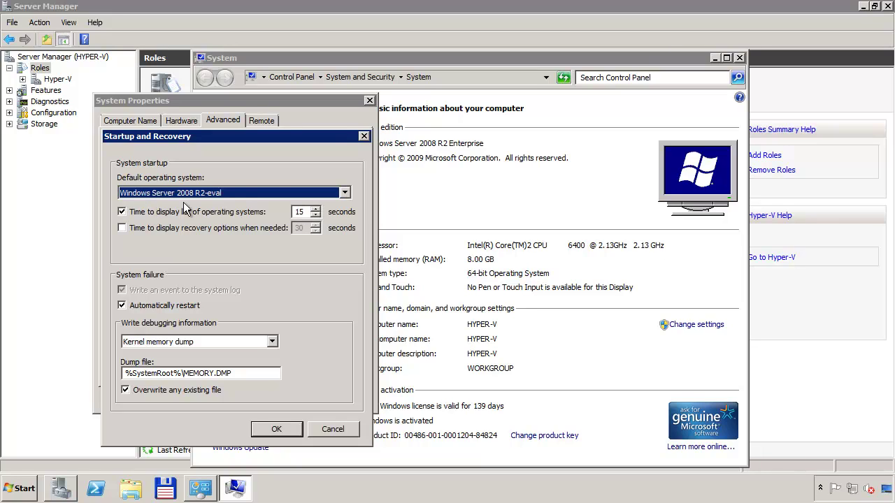
click(364, 137)
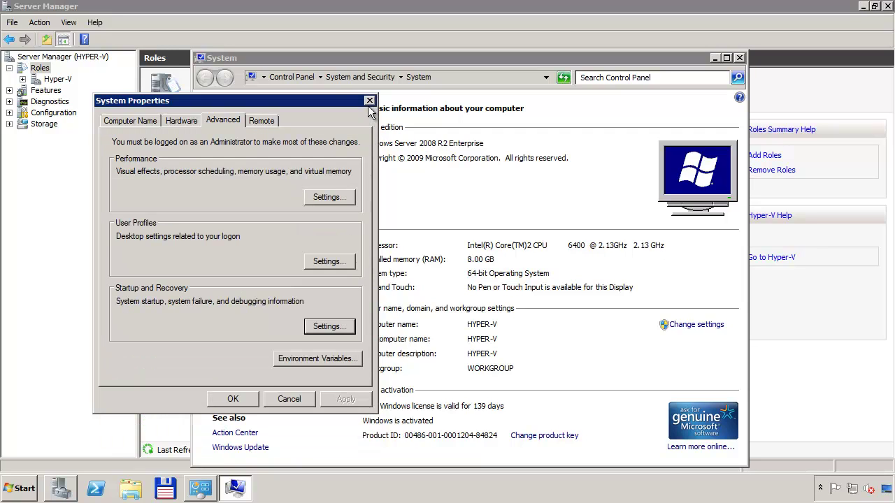
click(369, 100)
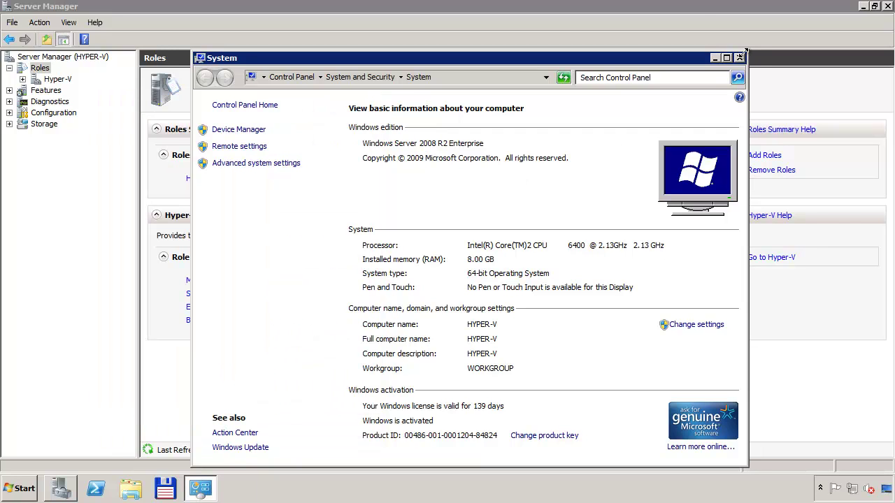
click(739, 58)
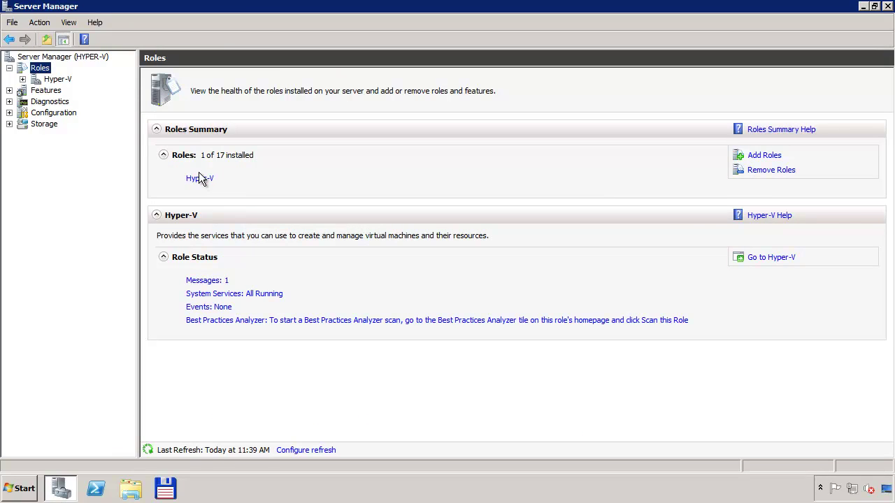
- Open the Hyper-V role and expand Hyper-V Manager to show its server
click(201, 179)
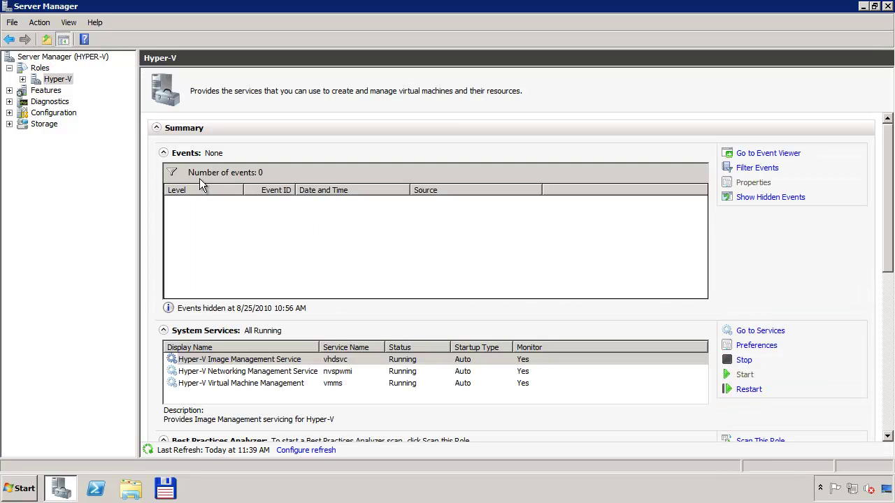
click(22, 79)
click(58, 91)
click(36, 91)
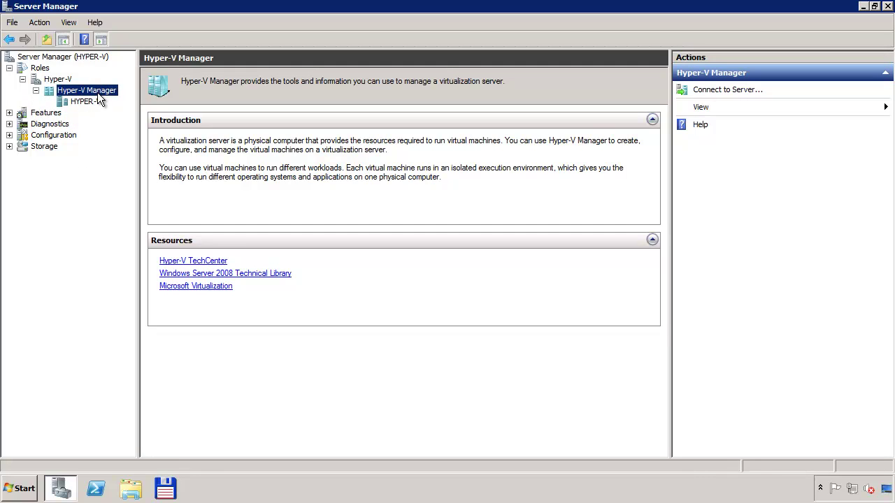
- View the options for connecting Hyper-V Manager to a virtualization server, and cancel without connecting
right_click(83, 92)
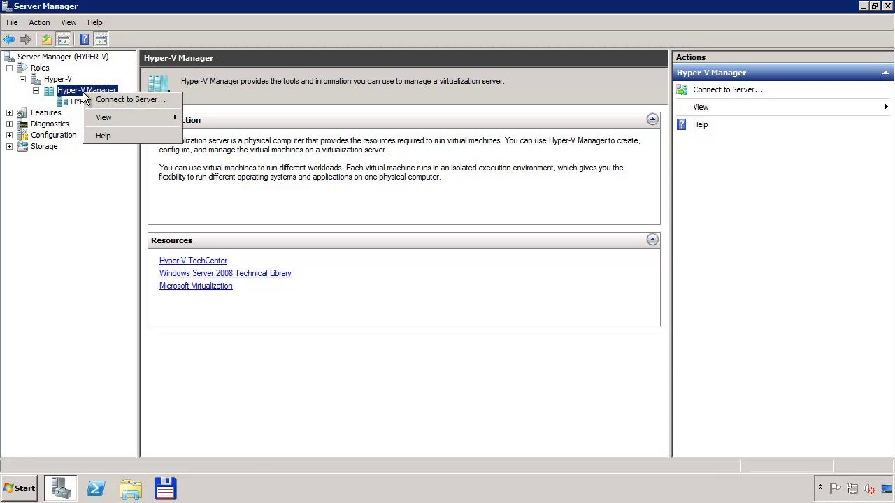
click(106, 101)
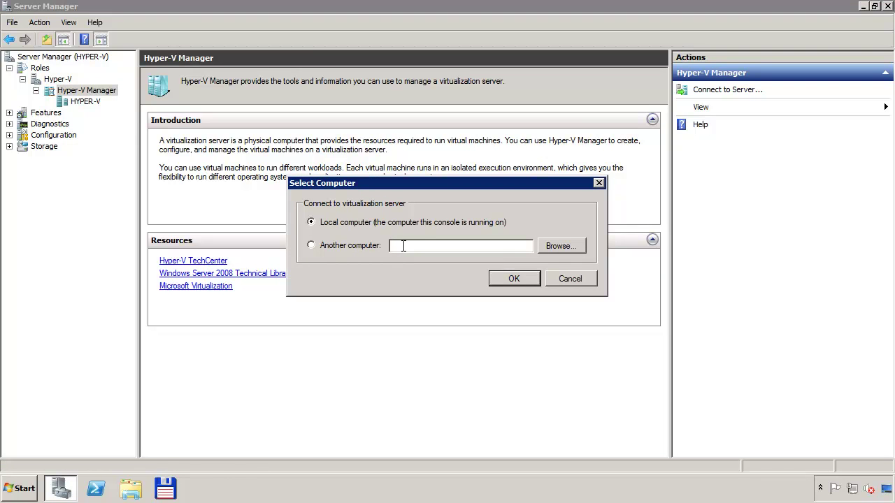
click(570, 279)
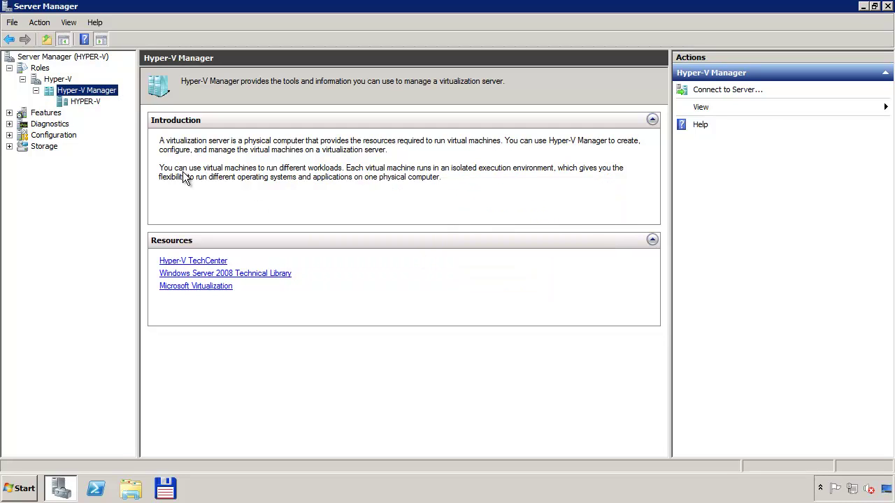
- Select the HYPER-V server and review its Hyper-V settings, from default storage folders to keyboard, mouse release, credentials and check box resets
click(81, 102)
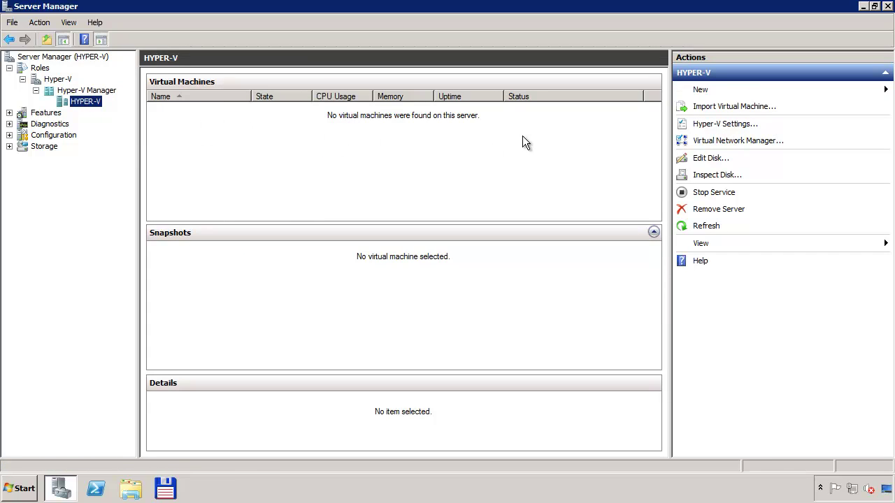
click(720, 124)
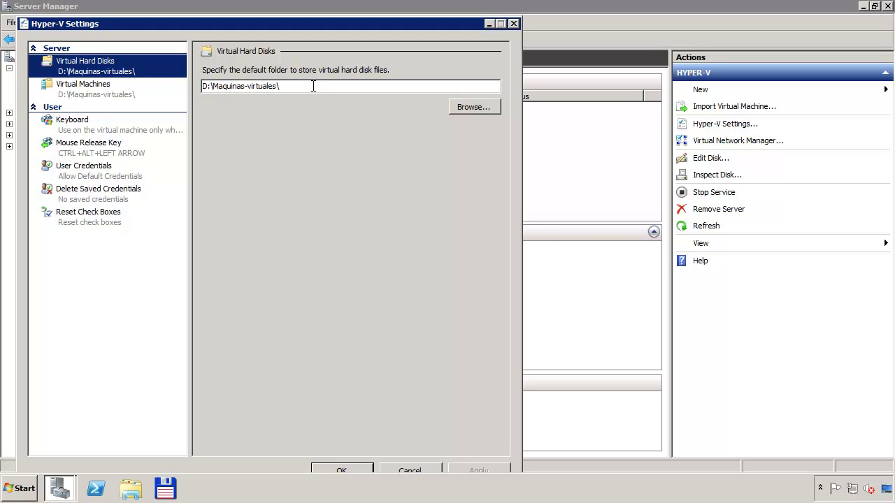
click(76, 92)
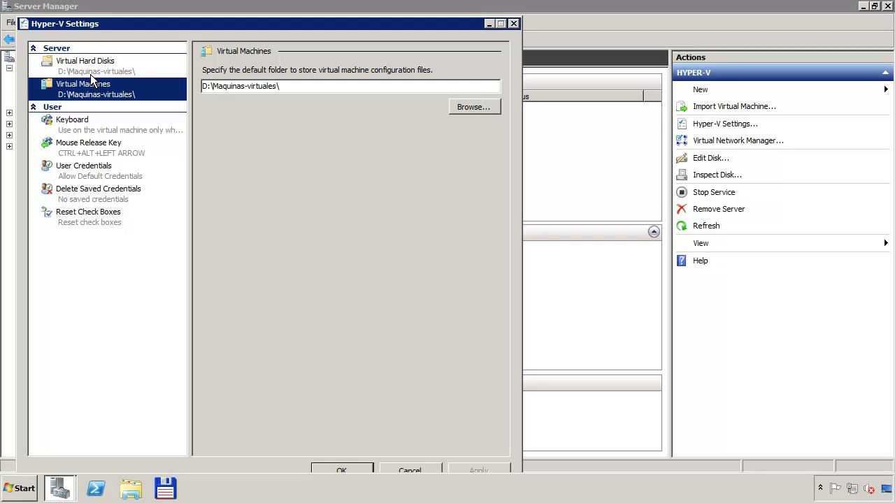
click(98, 124)
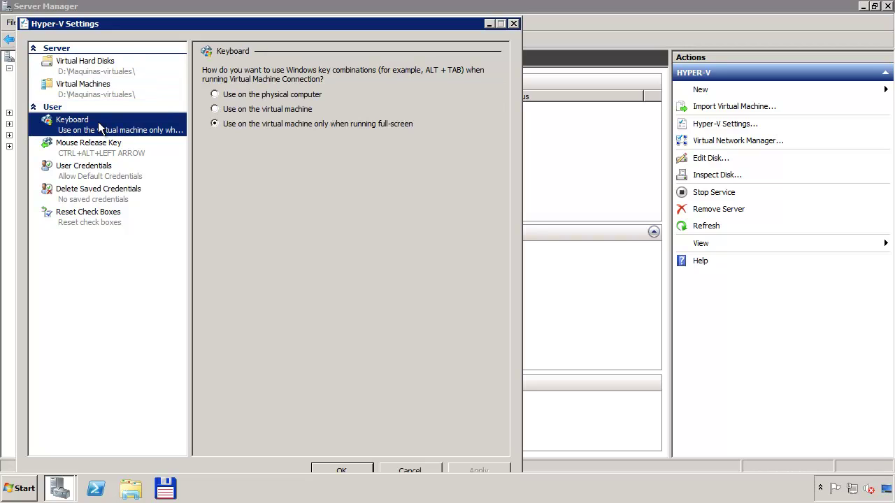
click(96, 145)
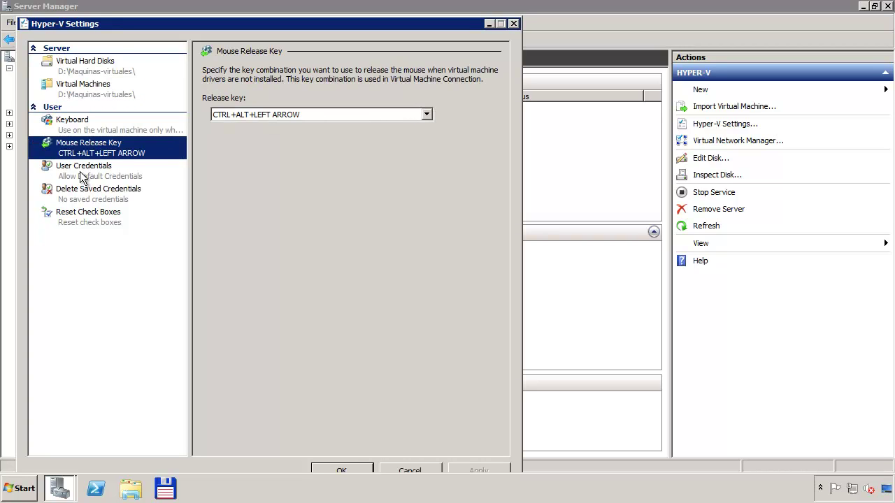
click(80, 177)
click(98, 194)
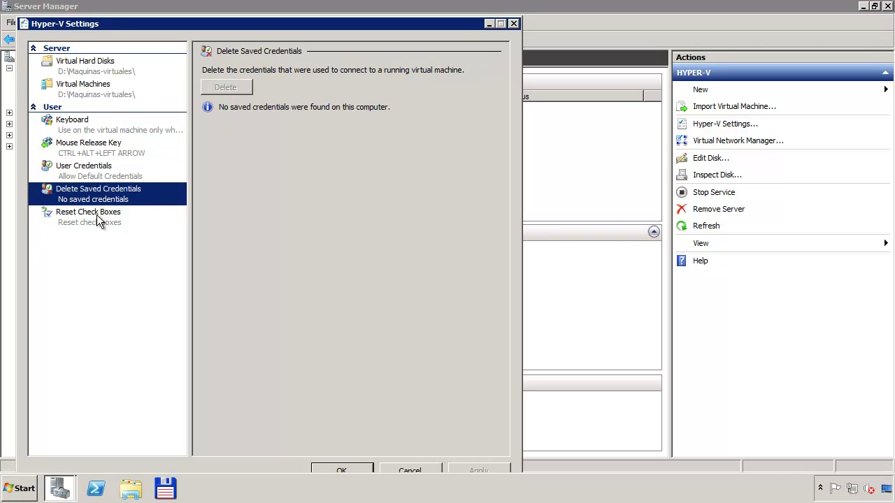
click(98, 221)
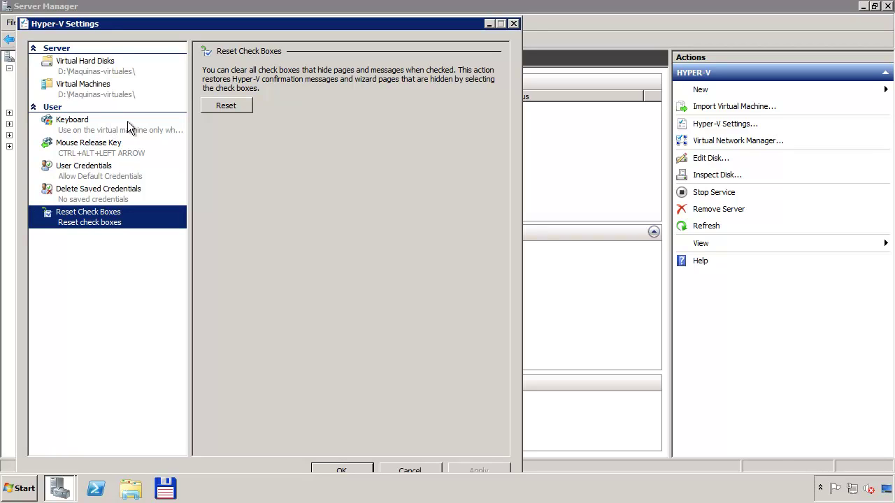
click(513, 25)
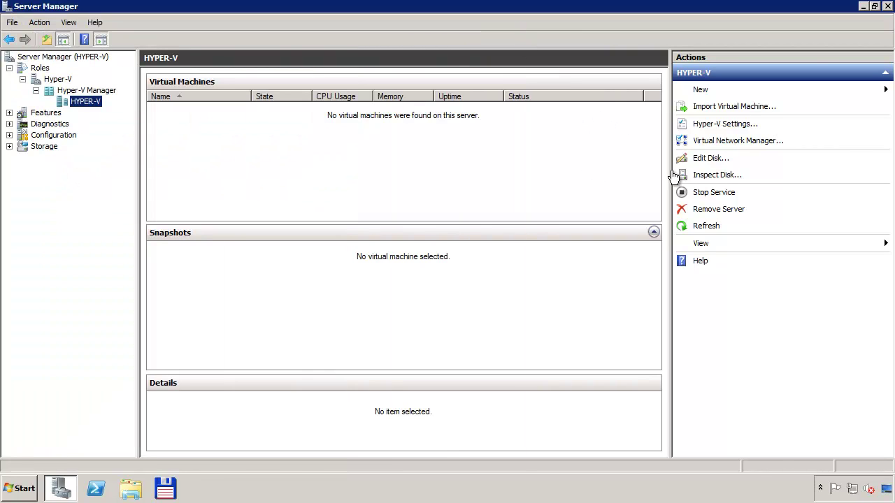
- Open Virtual Network Manager and examine the existing Local Area Connection virtual network's properties and available external adapters
click(737, 143)
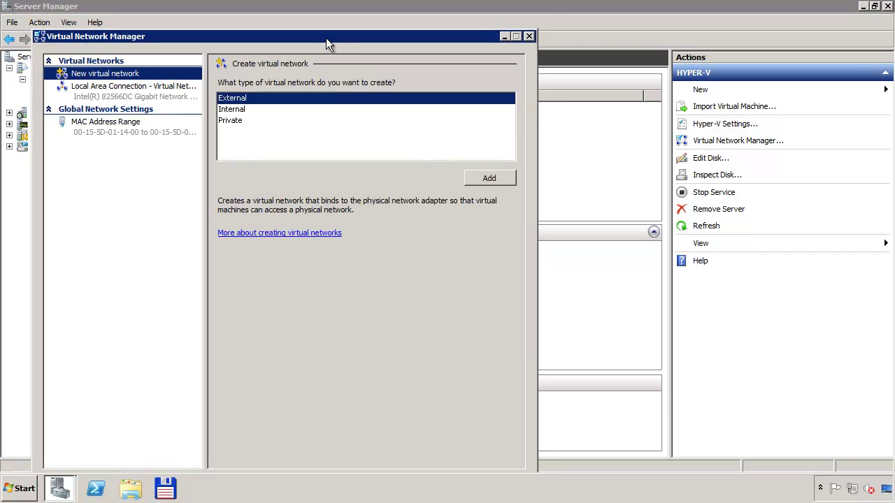
drag(326, 38, 349, 10)
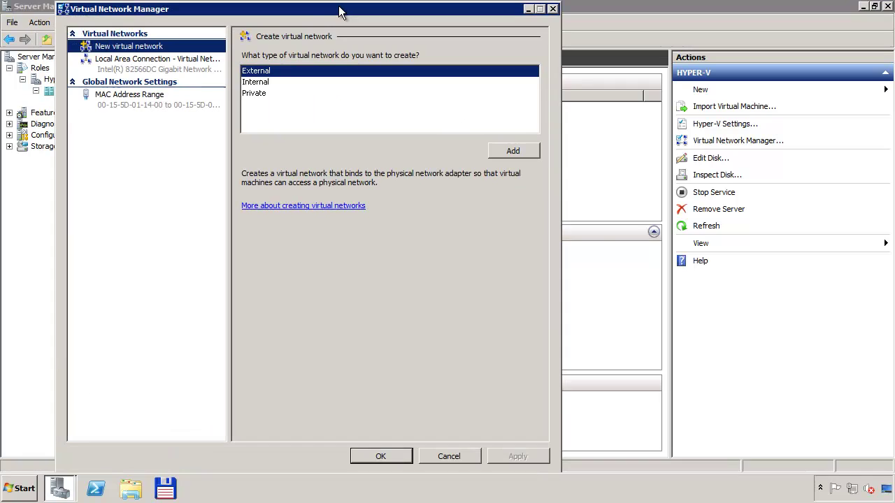
click(132, 70)
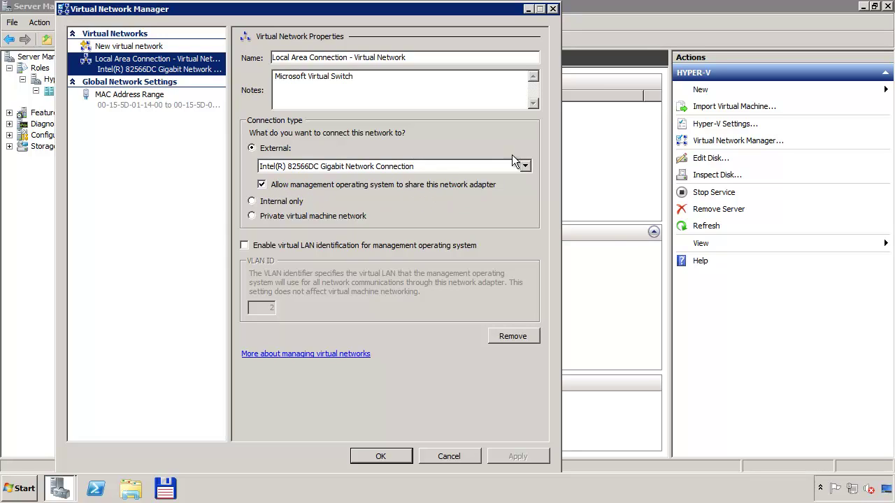
click(525, 166)
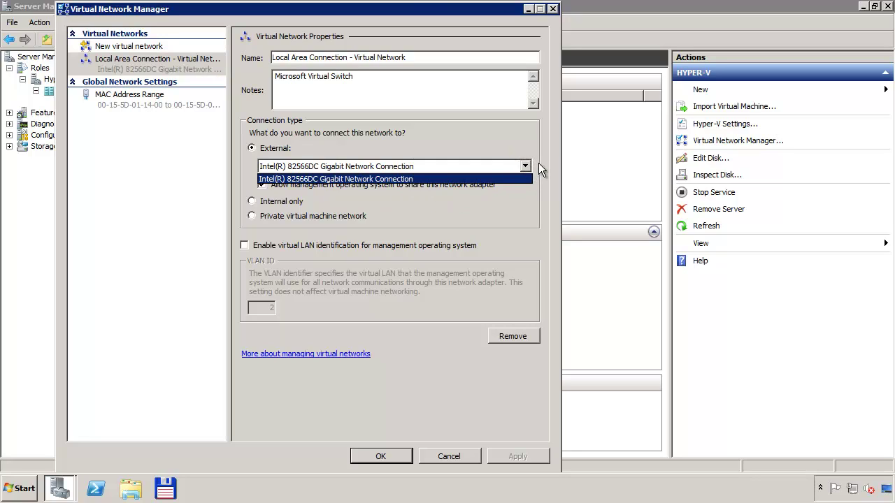
click(537, 165)
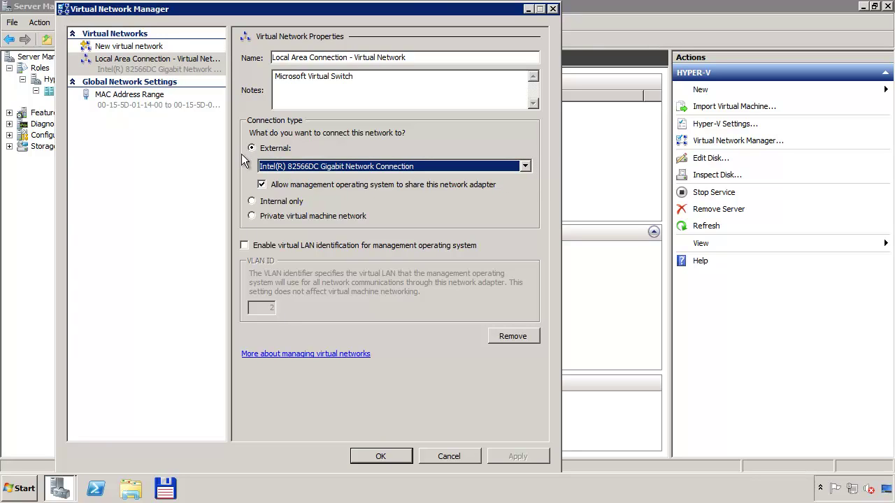